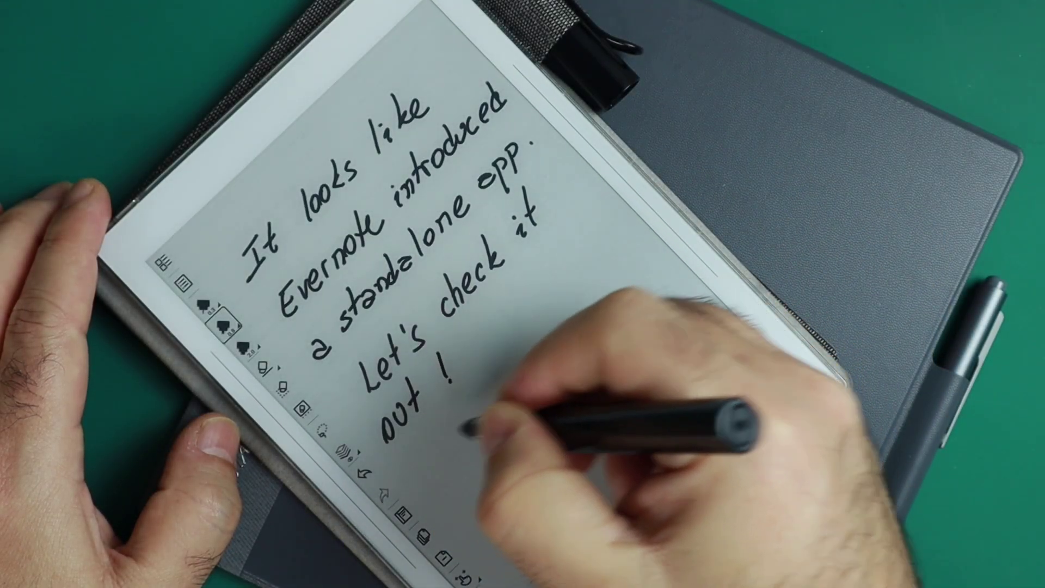
Add an exclamation mark to the handwritten note, then go to AI Transcribe under Explore.
left_click_drag(452, 484, 647, 290)
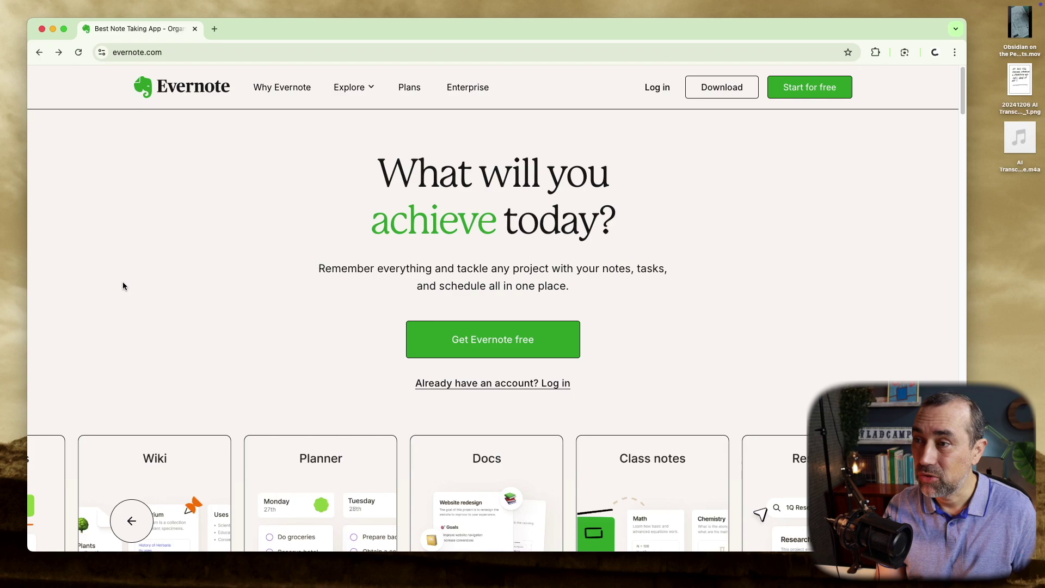
mouse_move(347, 105)
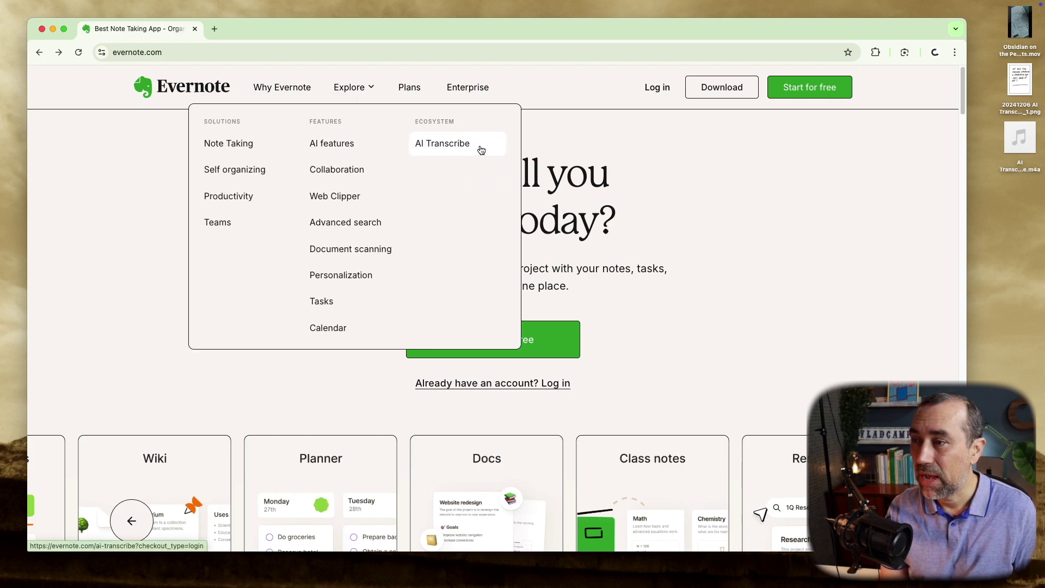
left_click(482, 150)
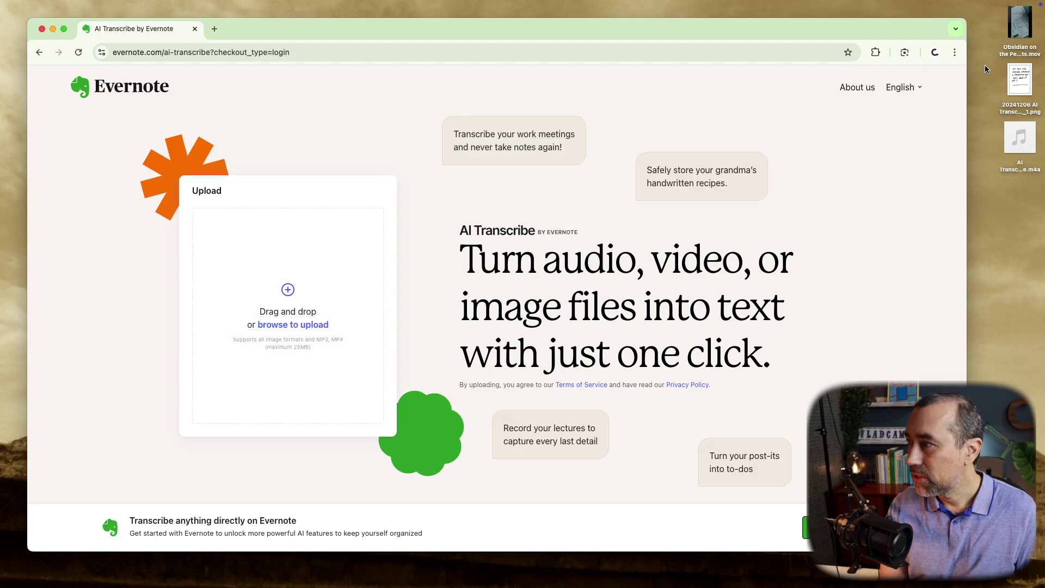
Transcribe 20241206 AI Transcribe_Page_1.png, close the result panel, and choose Restart.
left_click_drag(1027, 91, 297, 313)
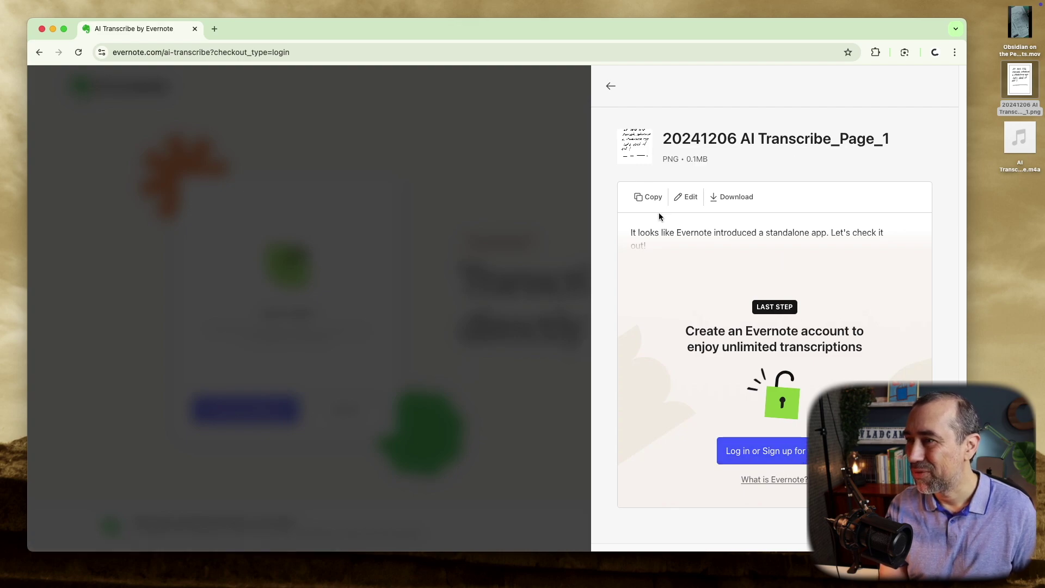
left_click(518, 151)
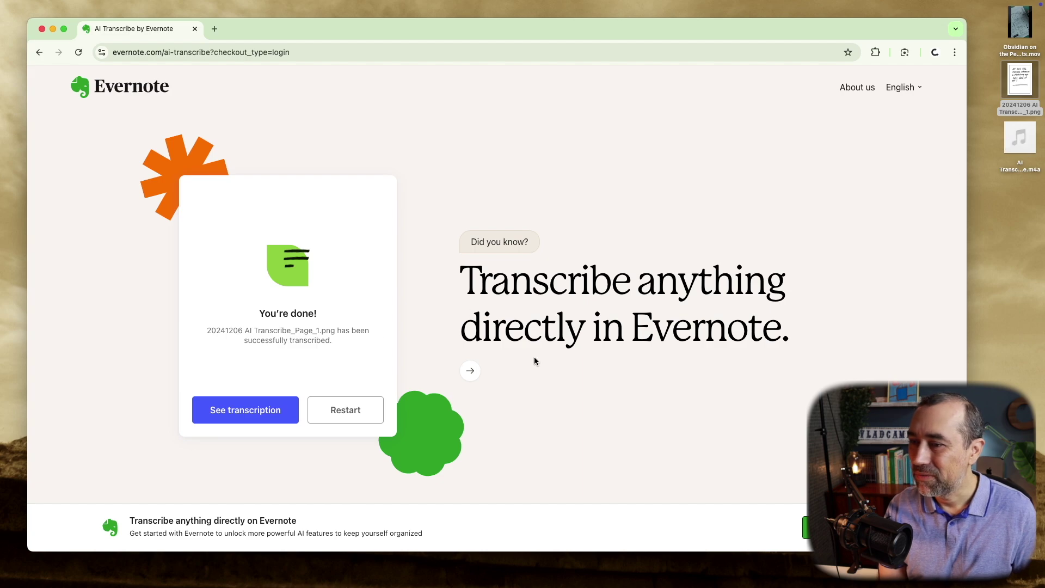
left_click(329, 416)
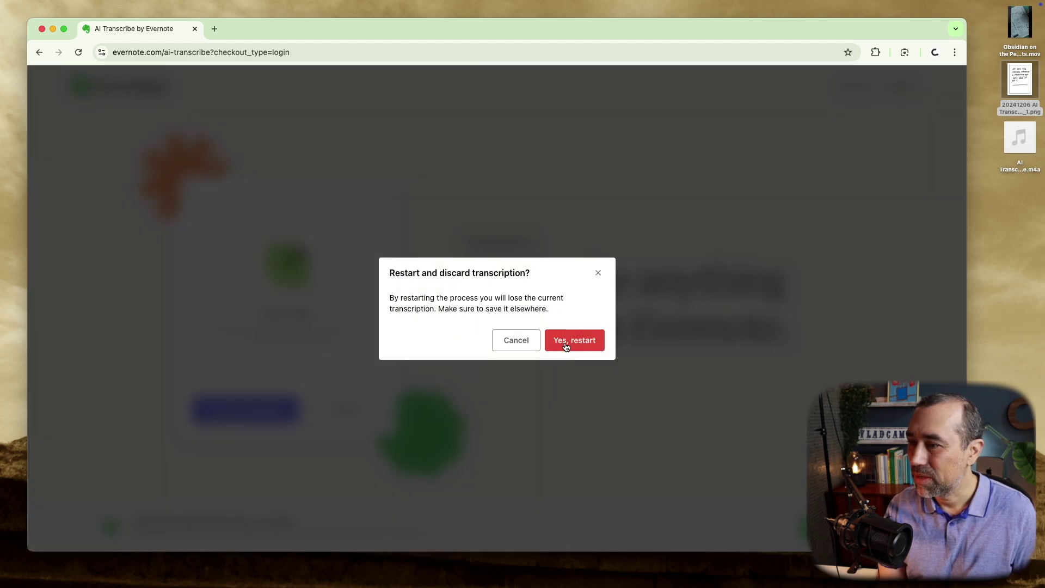
Discard the old transcription, upload the M4A audio file, and complete the volcano puzzle.
left_click(566, 347)
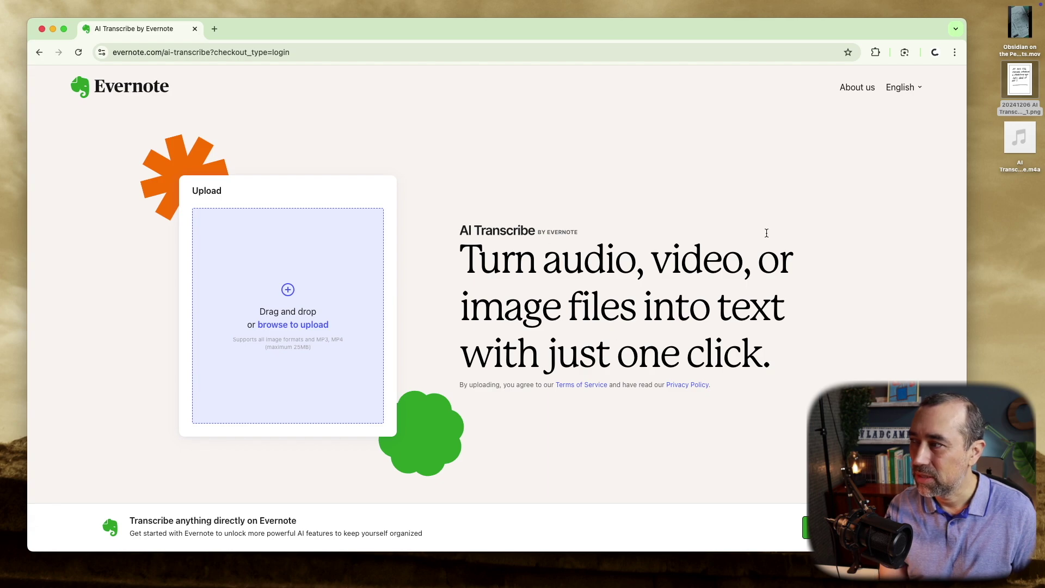
left_click_drag(1027, 135, 311, 293)
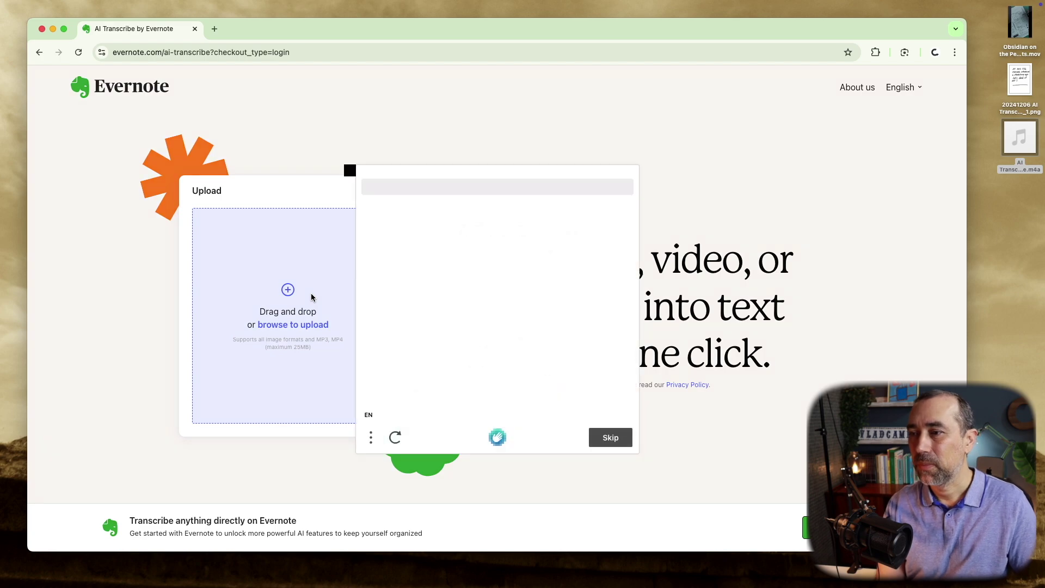
left_click_drag(588, 270, 457, 330)
left_click_drag(563, 334, 383, 351)
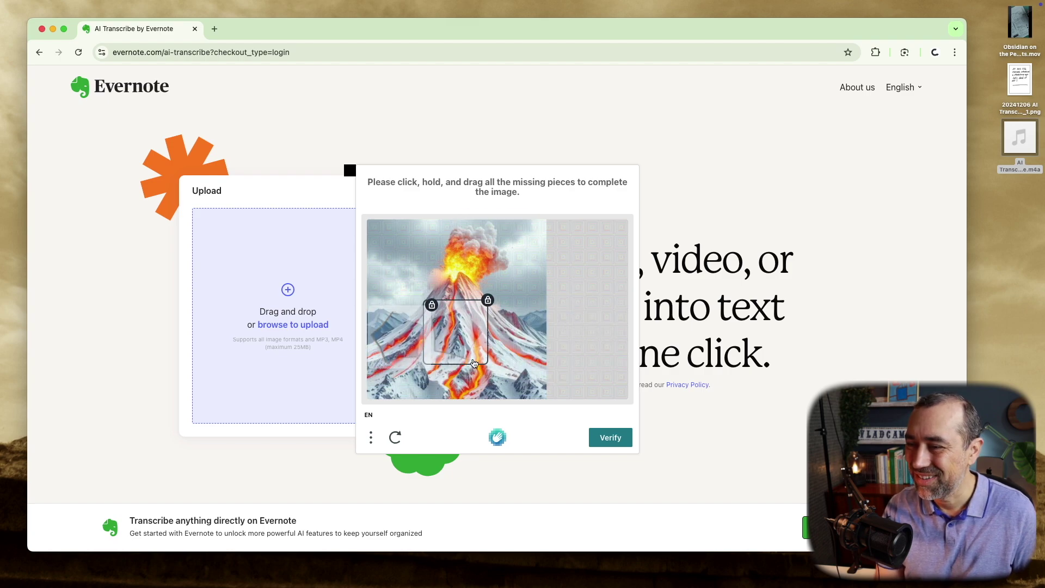
left_click(606, 440)
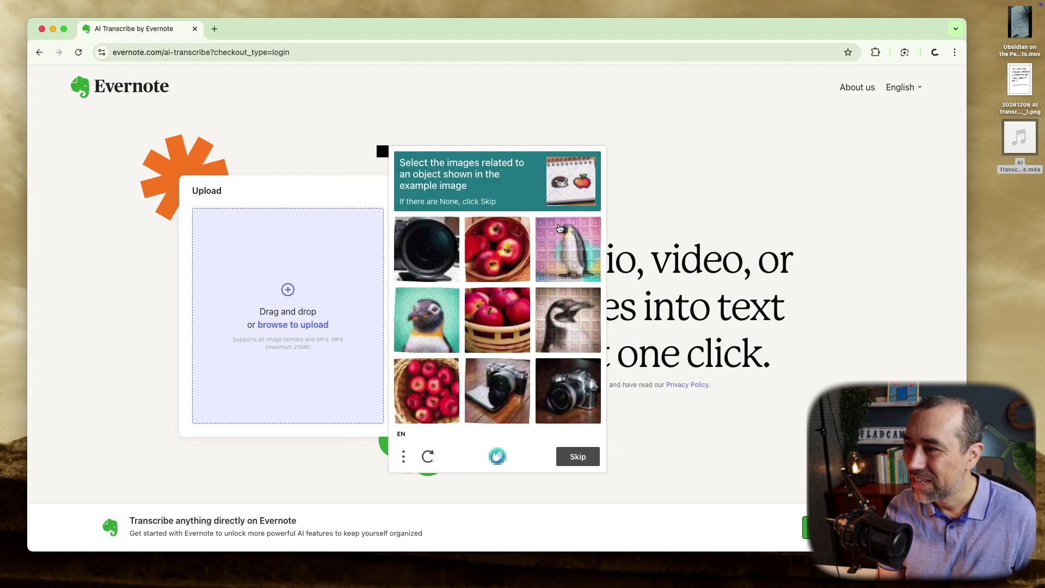
Select the three apple basket images and verify so the audio upload starts.
left_click(508, 241)
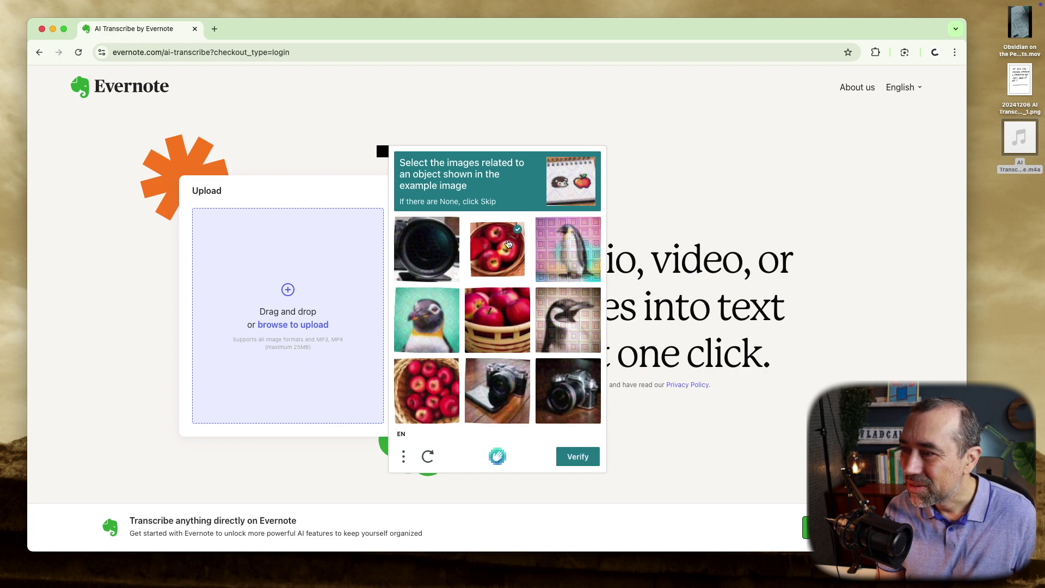
left_click(502, 319)
left_click(436, 391)
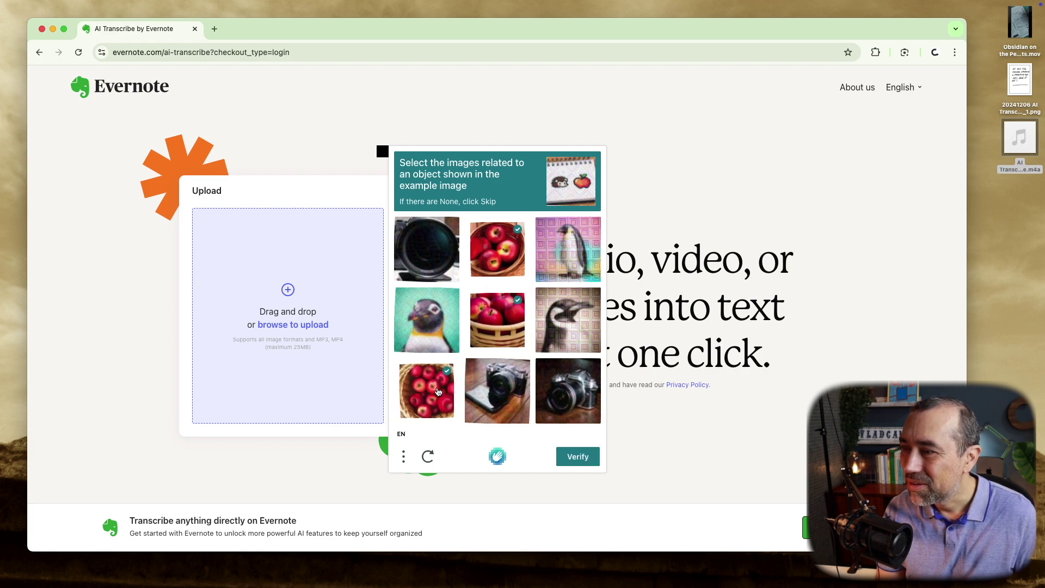
left_click(595, 457)
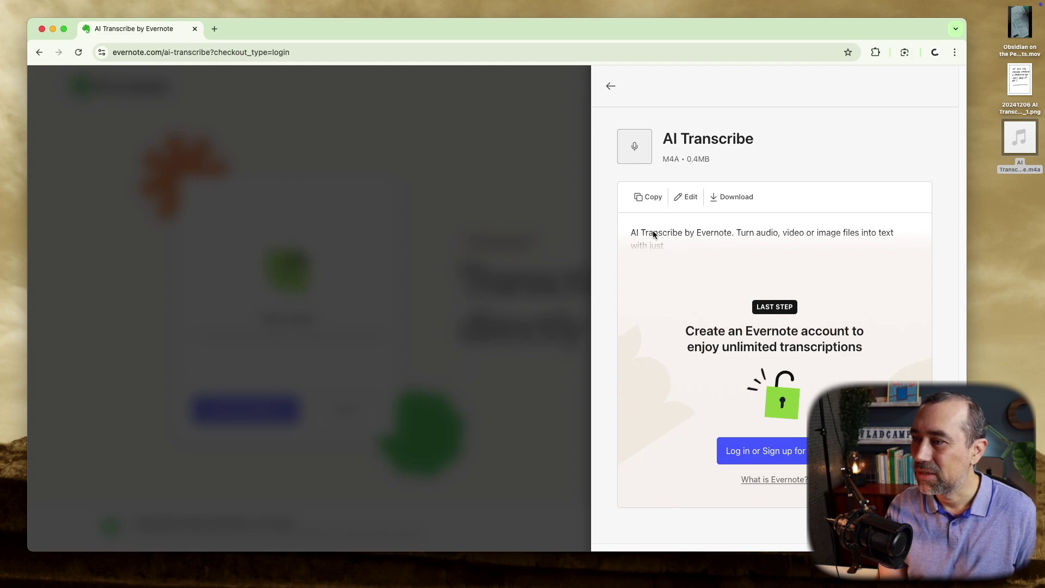
Close and discard the audio transcript, returning to an empty upload page.
left_click(478, 174)
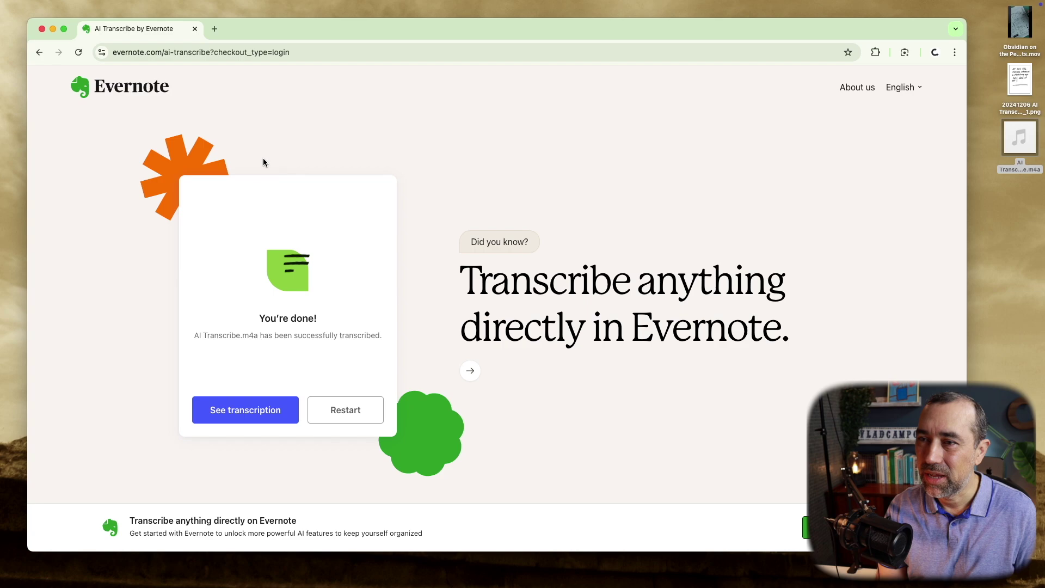
left_click(345, 410)
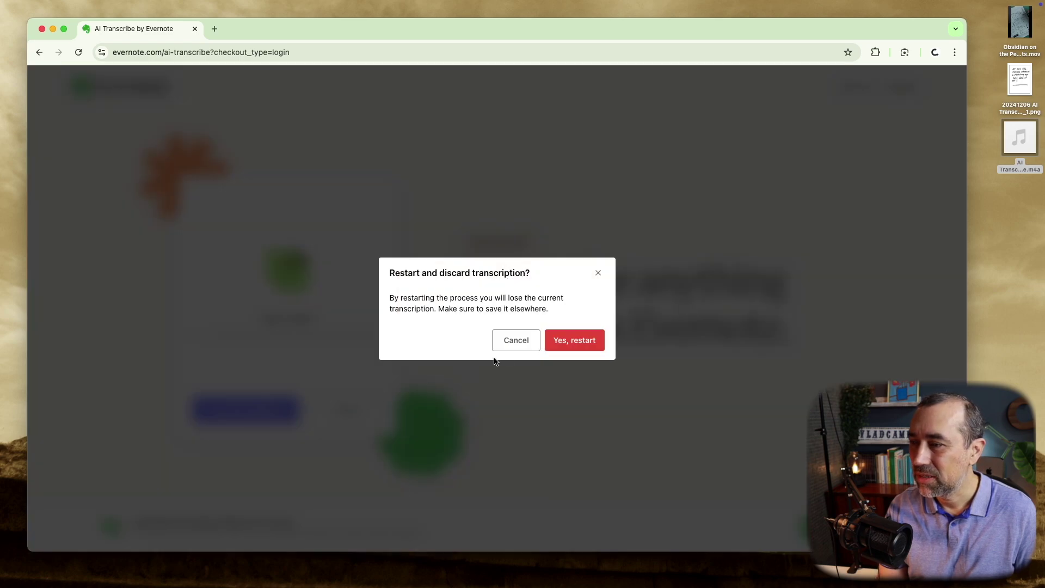
left_click(556, 348)
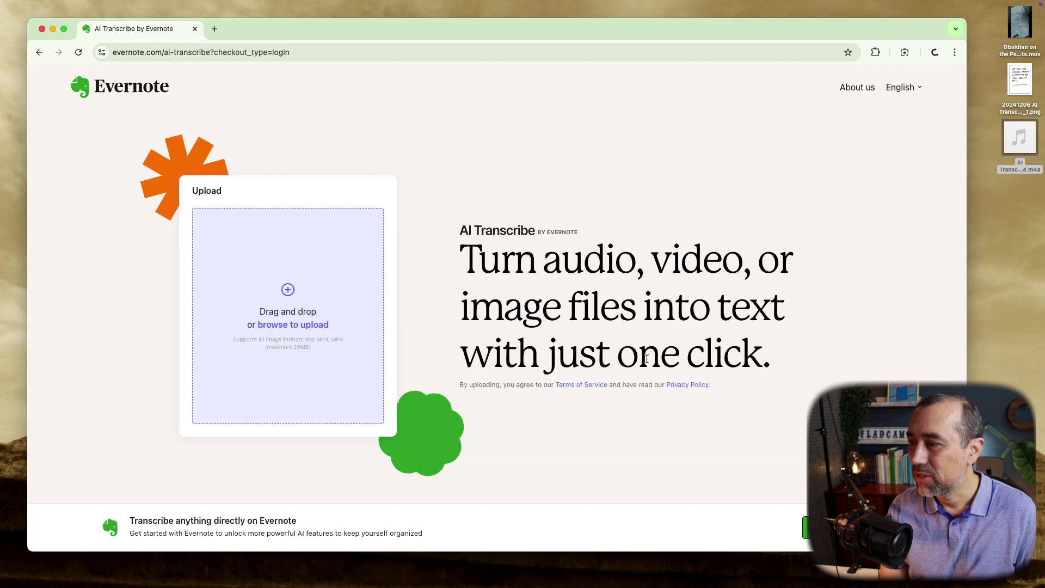
left_click_drag(681, 359, 754, 359)
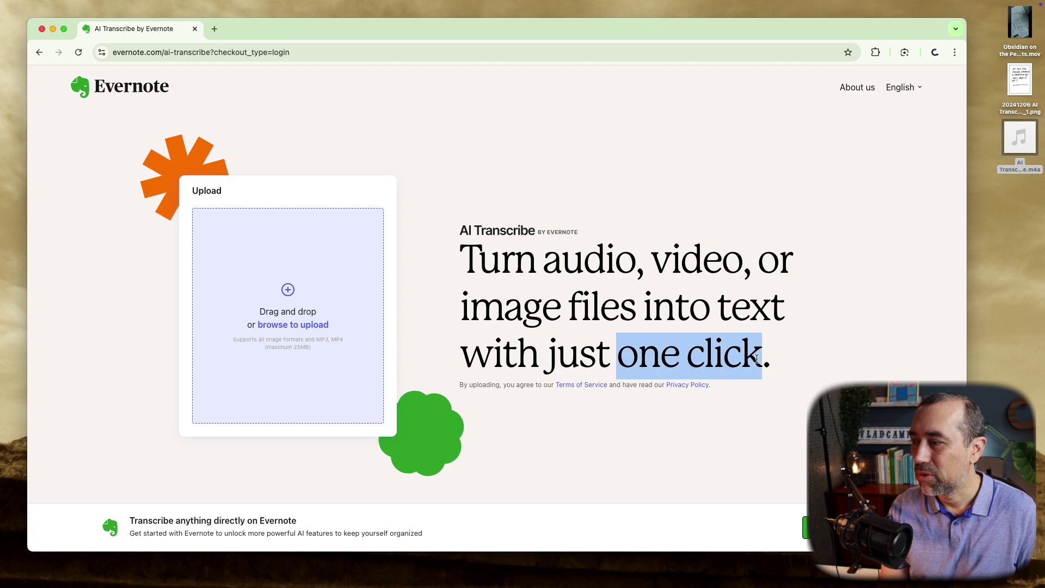
left_click(833, 343)
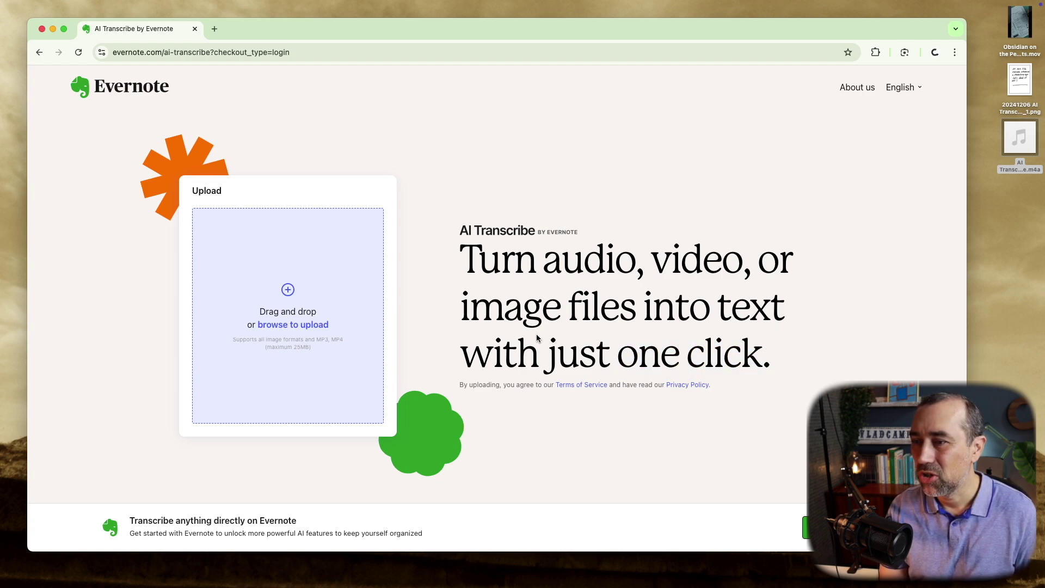
Try the .mov video, reset after the 25MB size error, and upload the note image again.
left_click_drag(1010, 35, 322, 295)
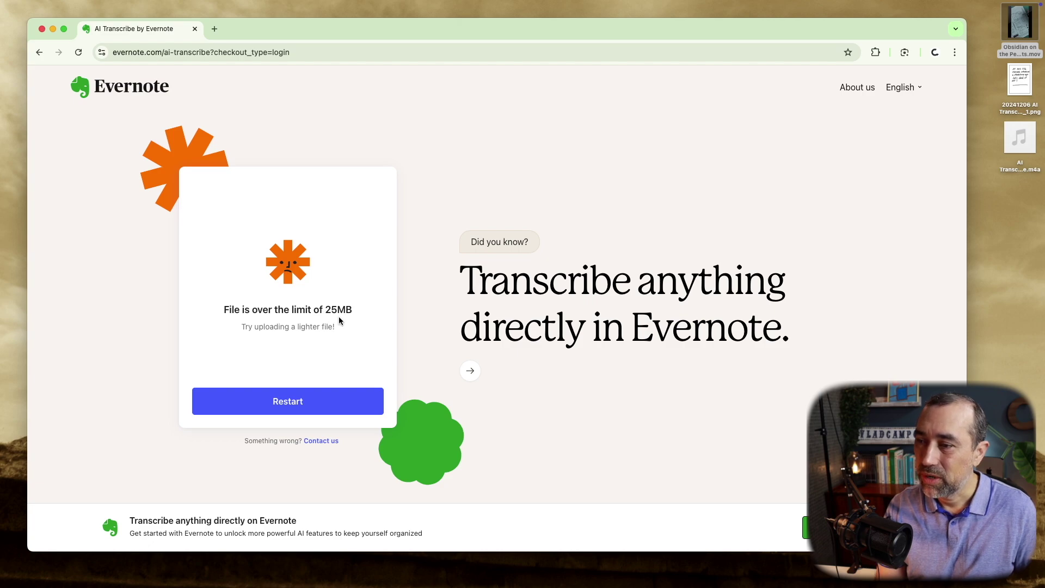
left_click(323, 407)
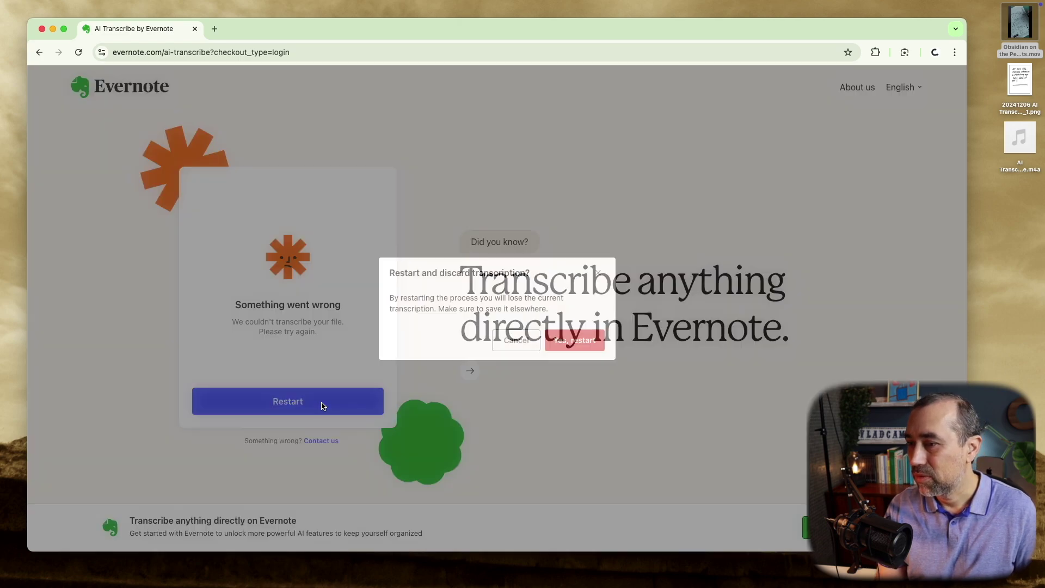
left_click(590, 341)
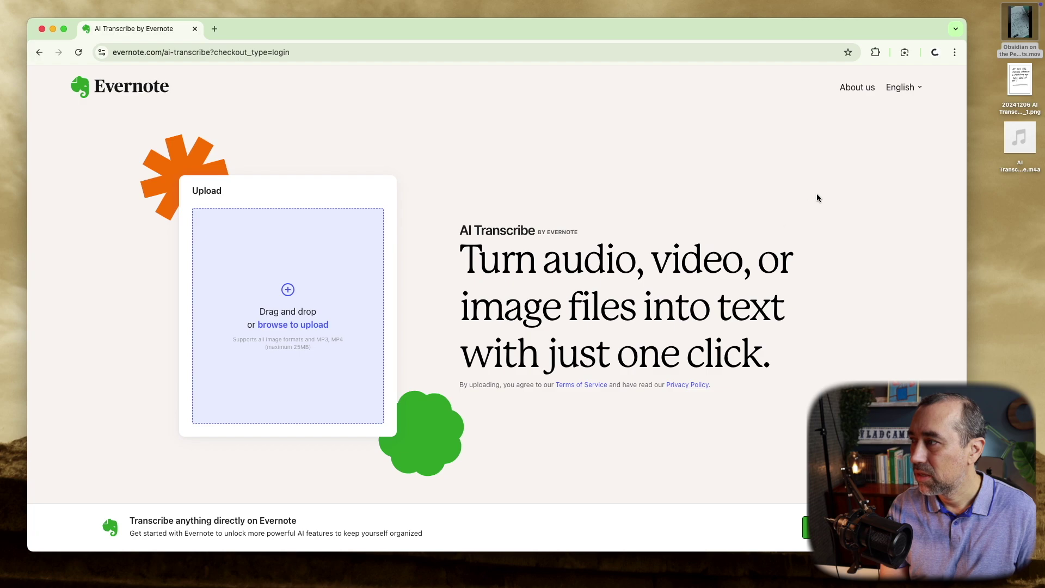
left_click_drag(1022, 83, 299, 304)
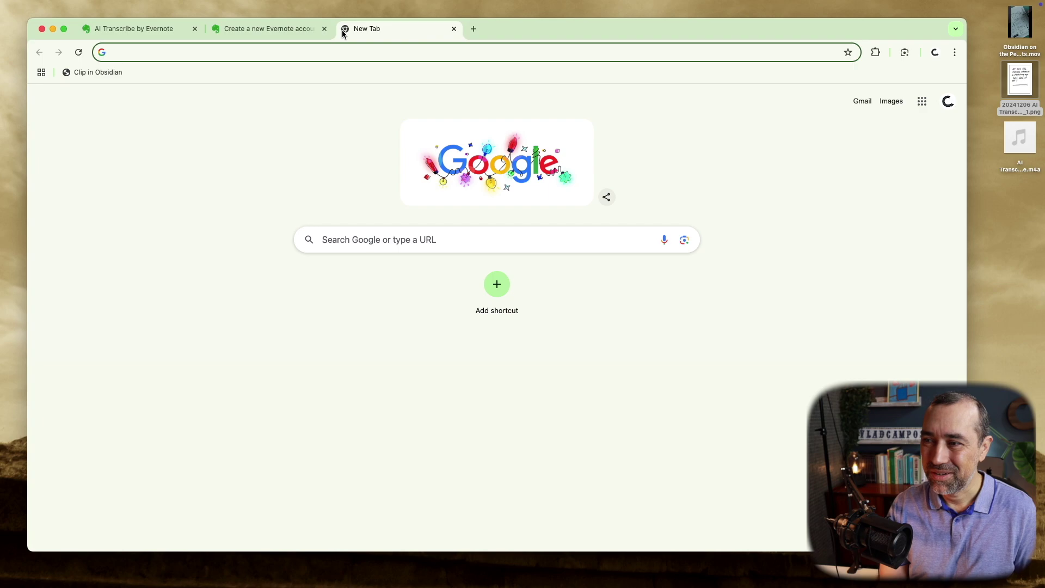
Go to evernote.com and log in to reach the web client Home.
type("ever")
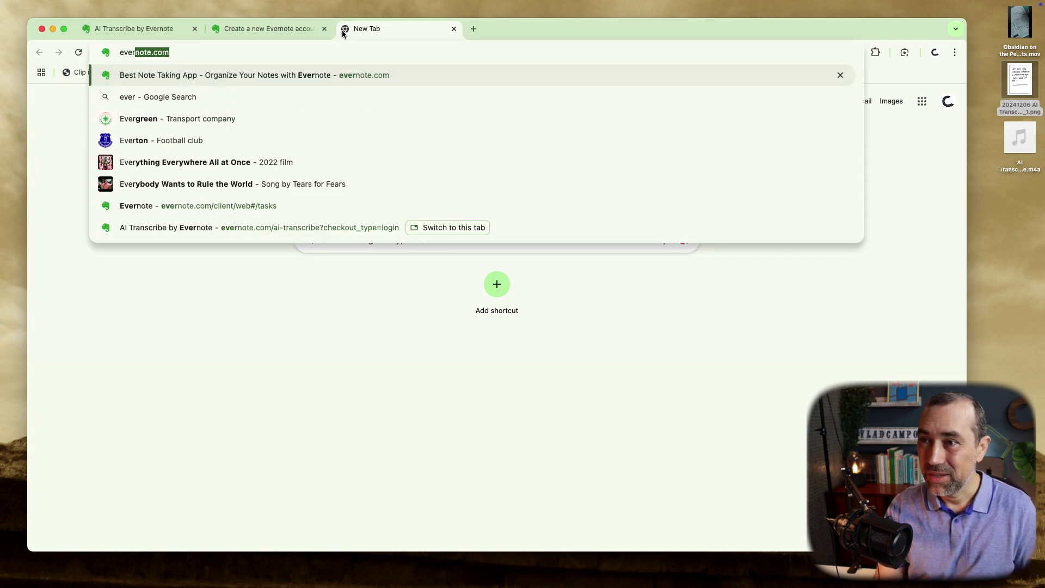
key("Return")
left_click(669, 89)
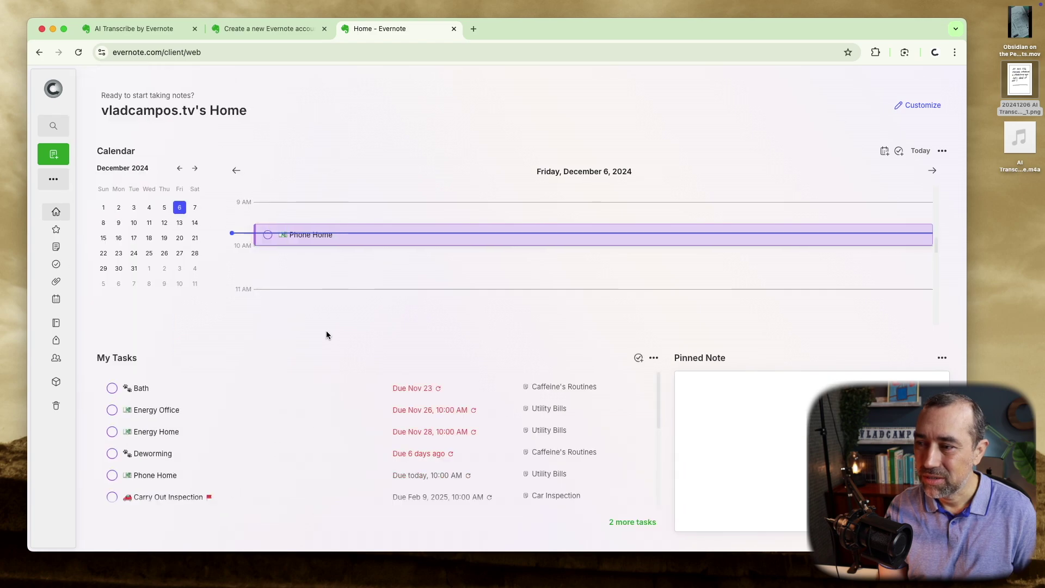
left_click(247, 30)
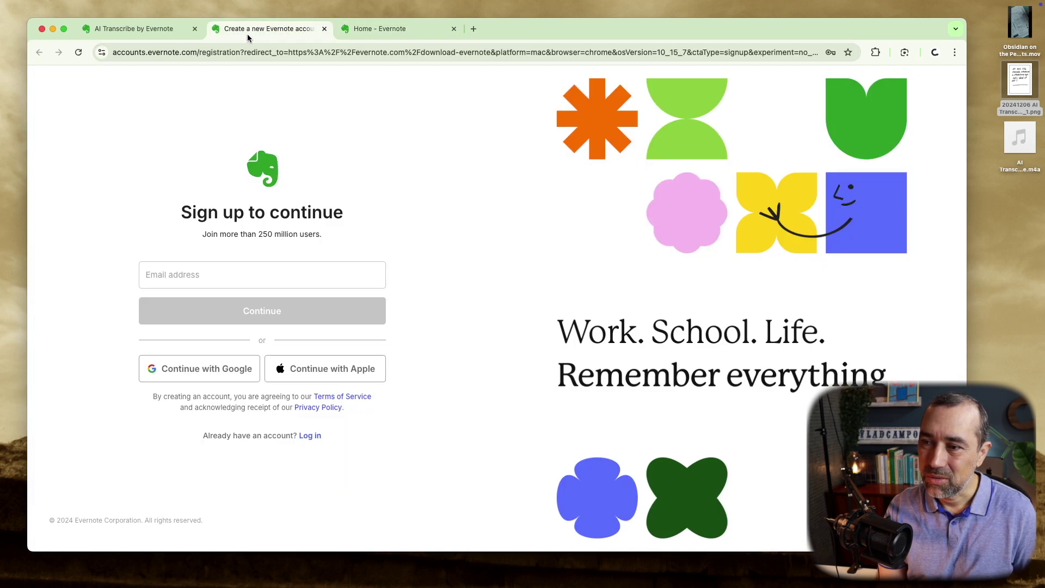
Close the sign-up tab, restart AI Transcribe, and upload the PNG note image again.
left_click(324, 29)
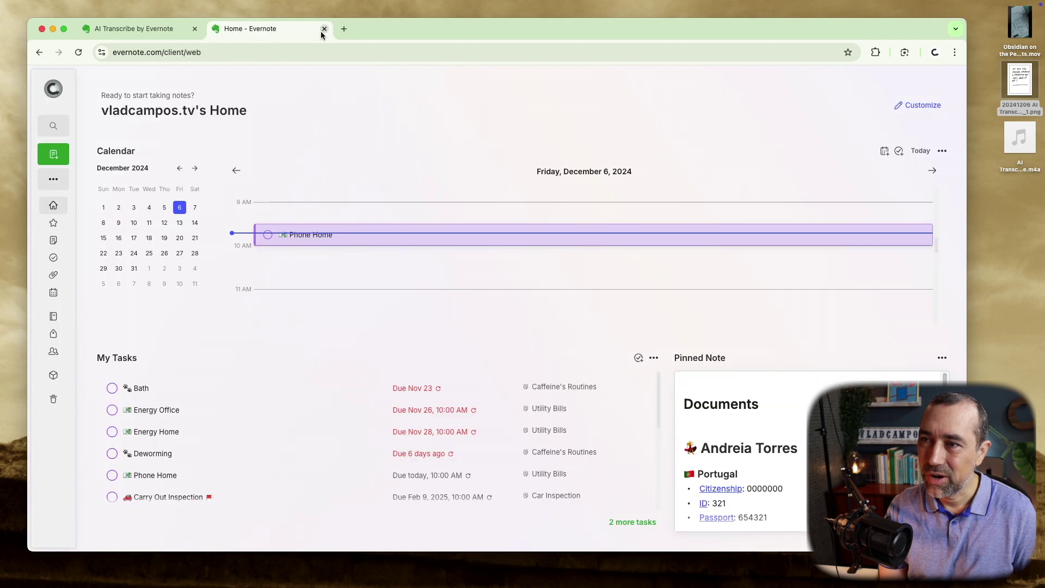
left_click(168, 29)
left_click(78, 52)
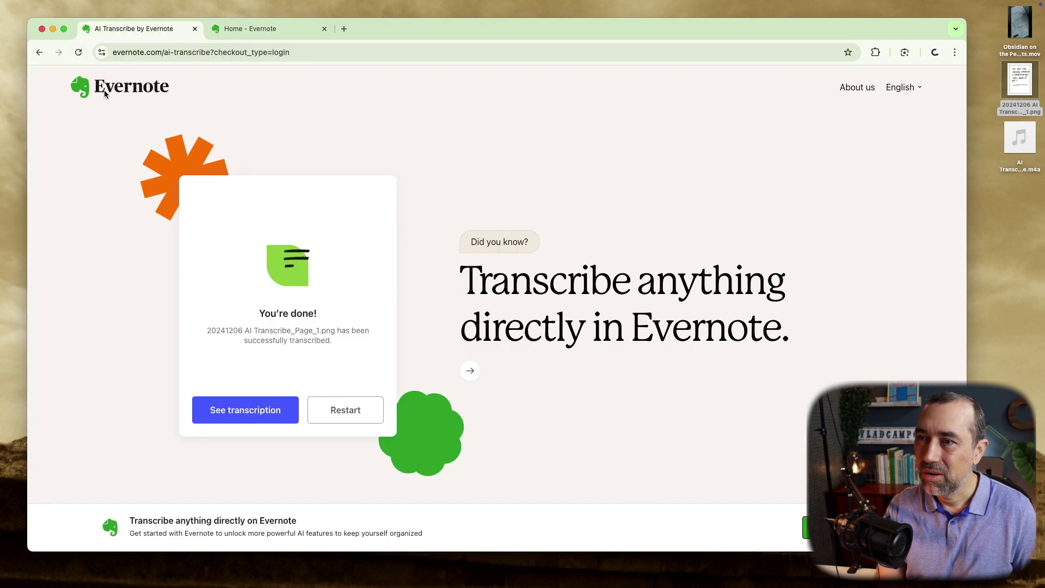
left_click(336, 414)
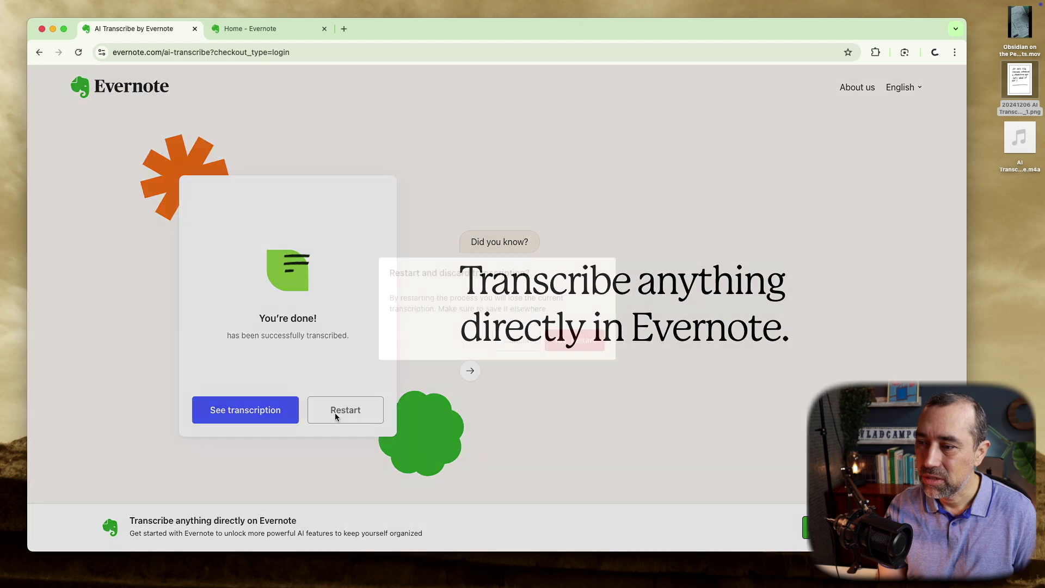
left_click(559, 348)
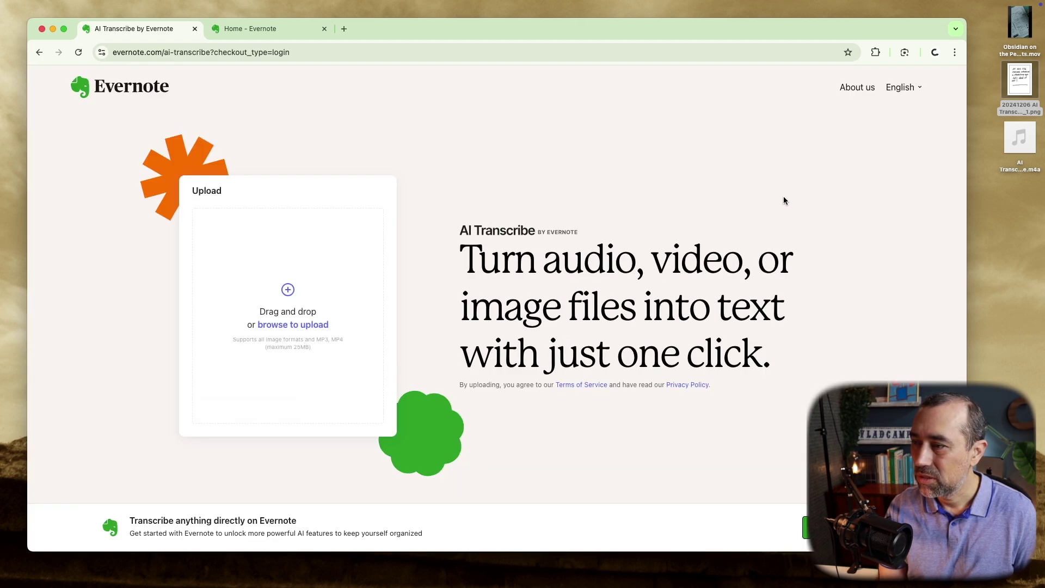
left_click_drag(1016, 80, 297, 321)
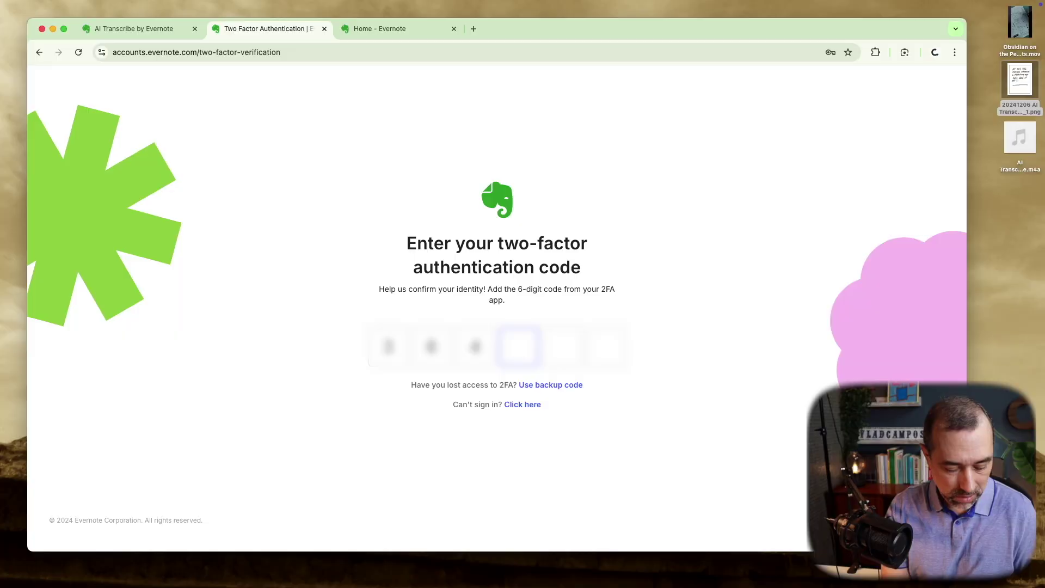
Enter the two-factor verification code to finish signing in.
type("56")
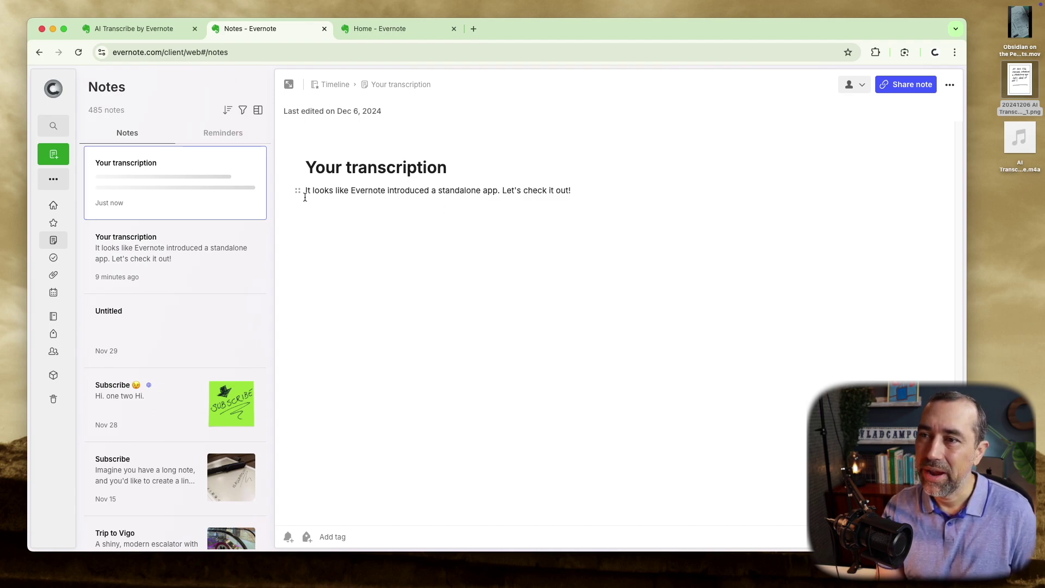
Check the AI Transcribe tab, then change the Notes tab's address to evernote.com.
left_click(164, 29)
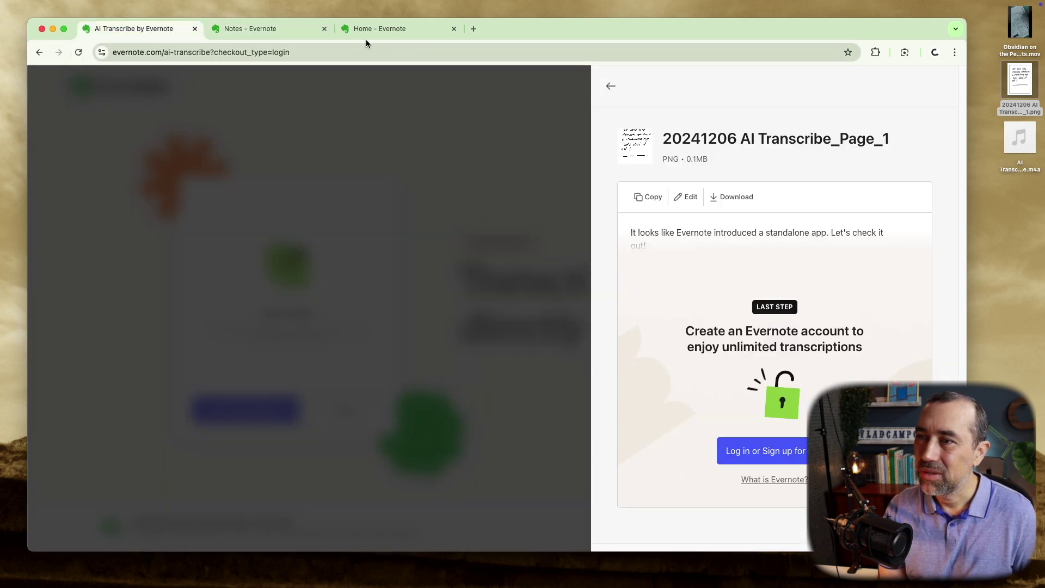
left_click(281, 31)
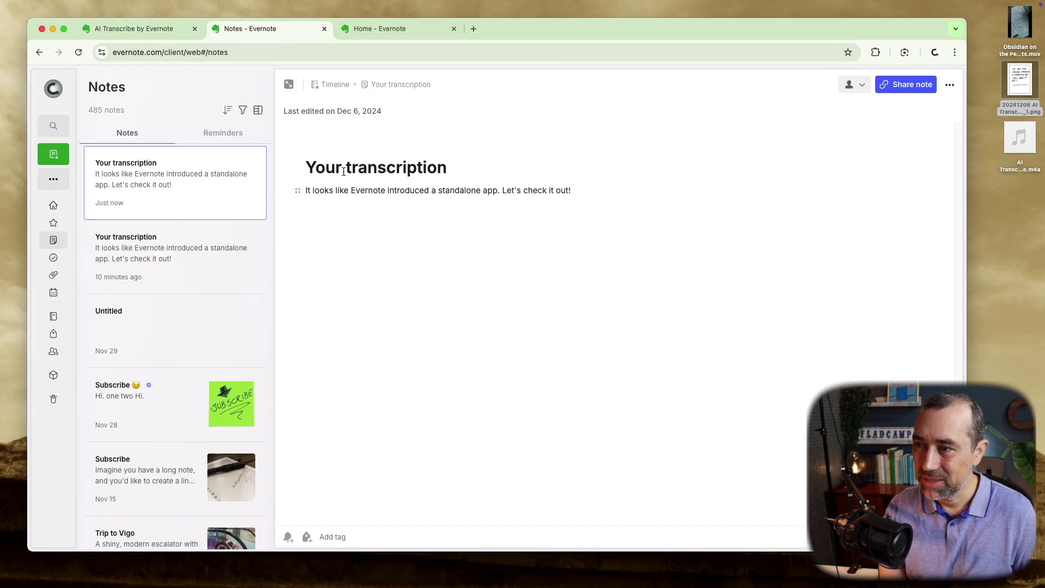
left_click(229, 53)
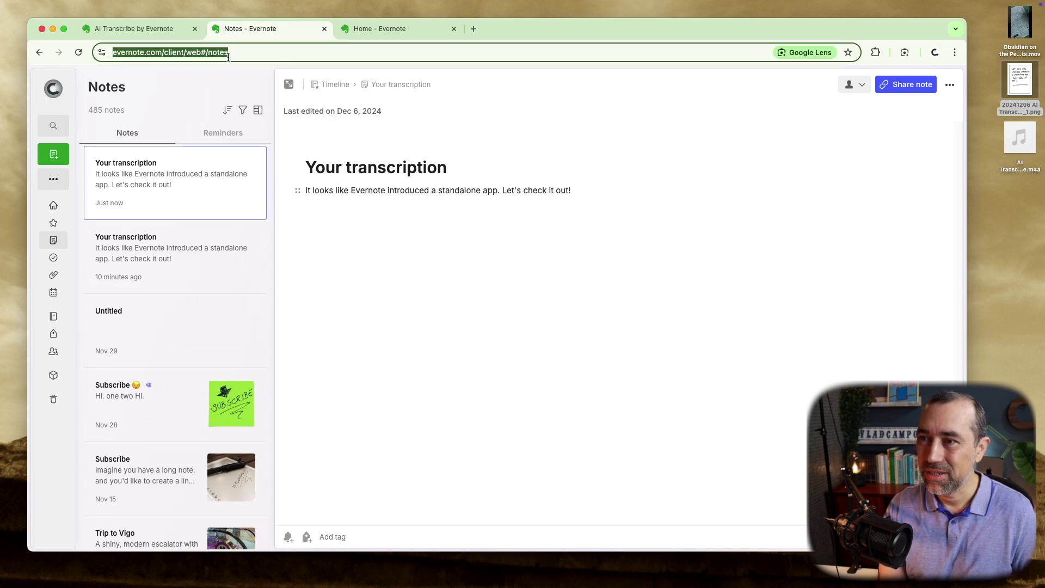
left_click(170, 52)
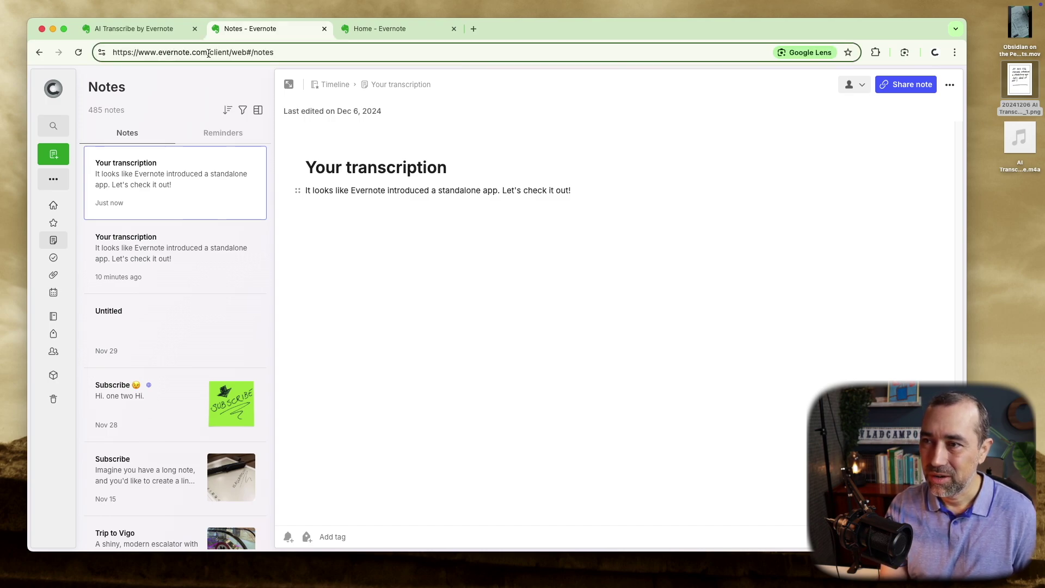
left_click_drag(211, 54, 339, 63)
key("Return")
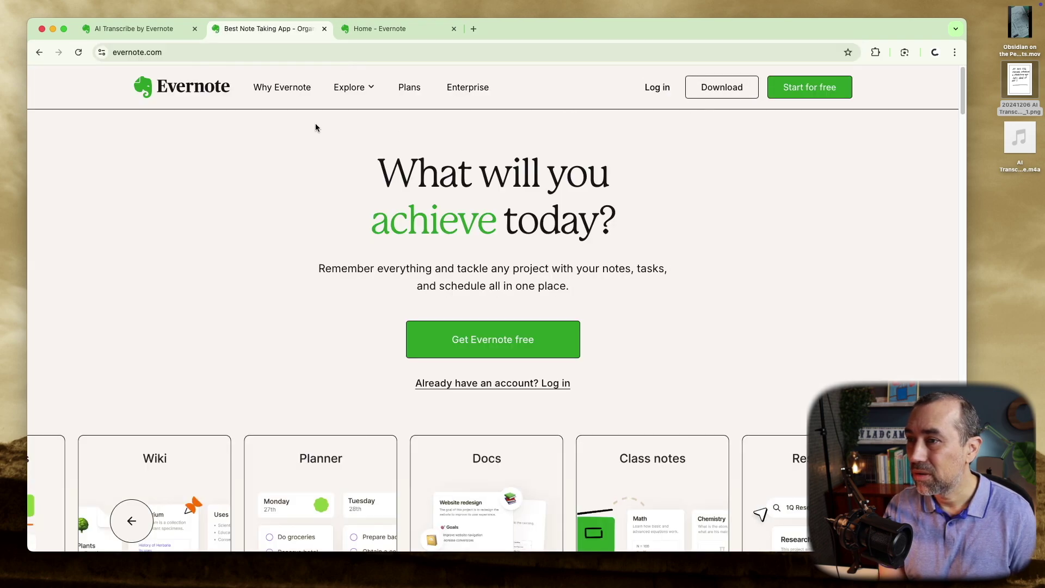
Reopen AI Transcribe, restart, upload the M4A audio file, and choose to save its transcription.
left_click(354, 87)
left_click(459, 142)
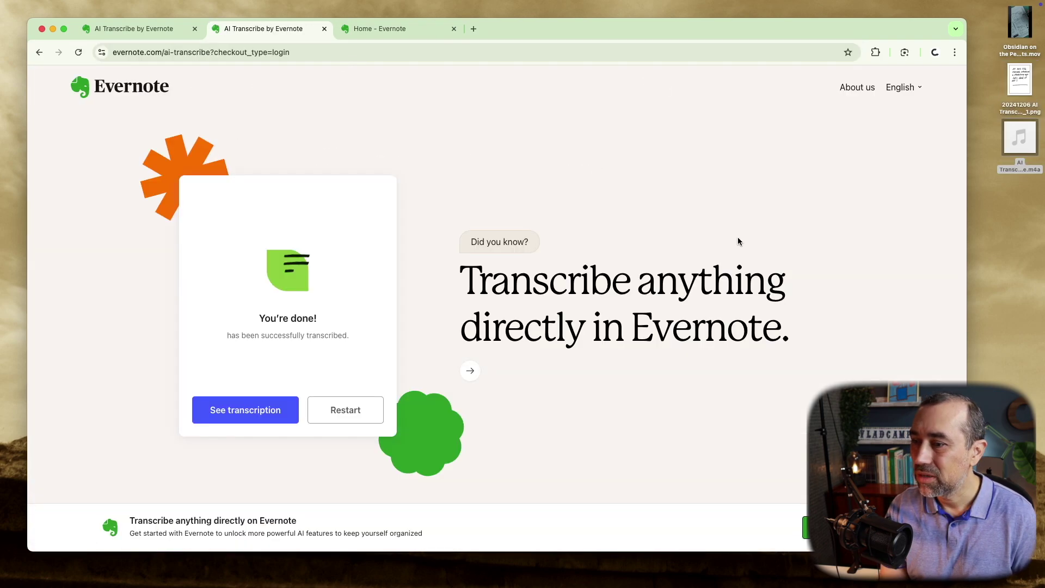
left_click(346, 412)
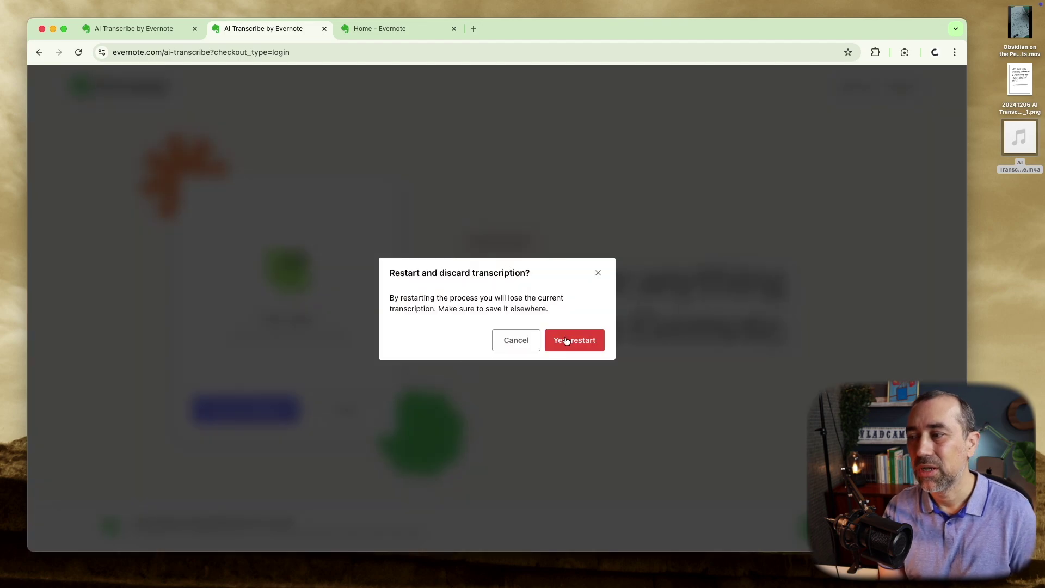
left_click(566, 341)
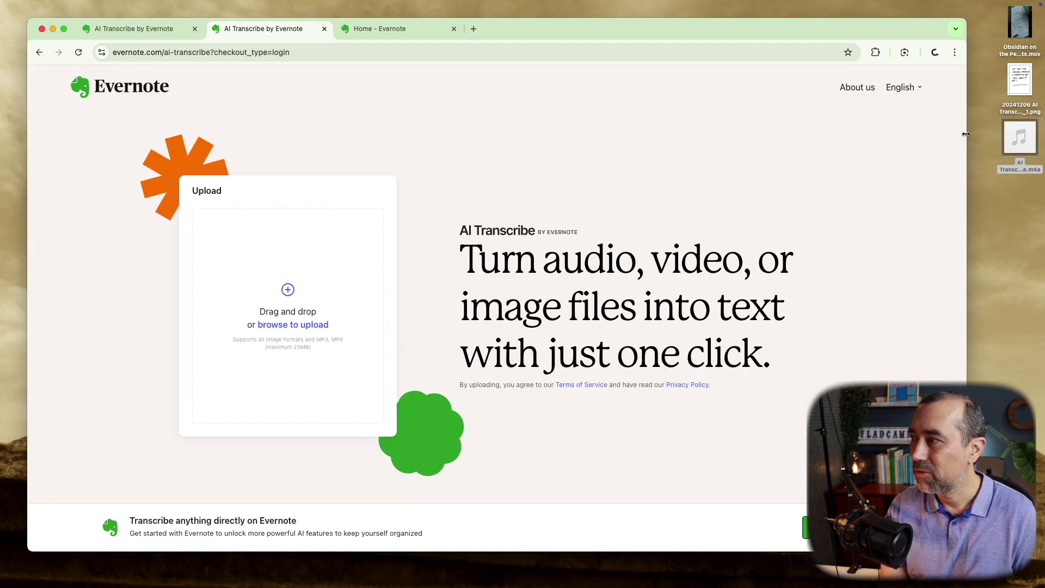
left_click_drag(1012, 128, 259, 297)
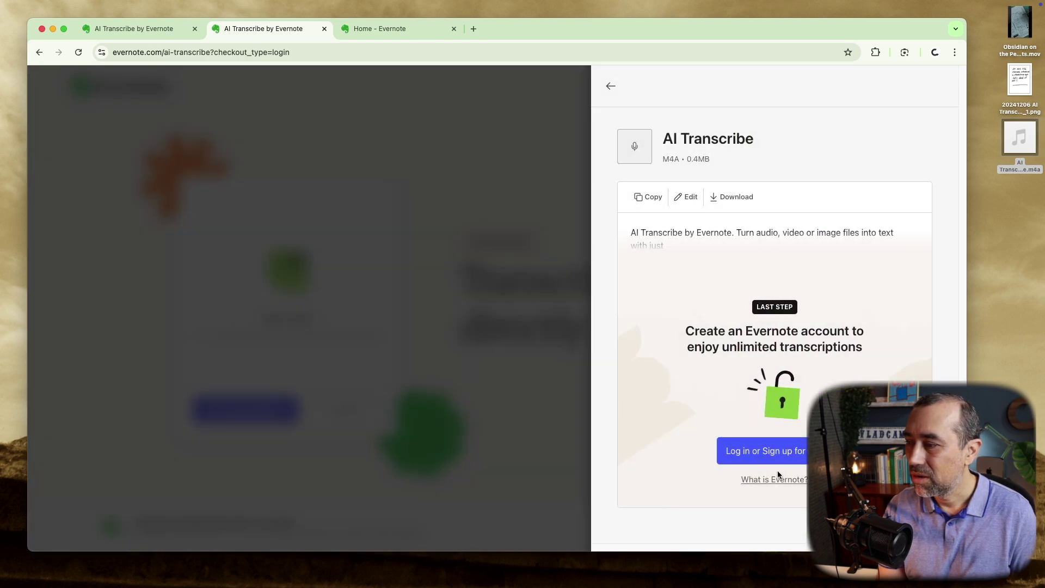
left_click(781, 457)
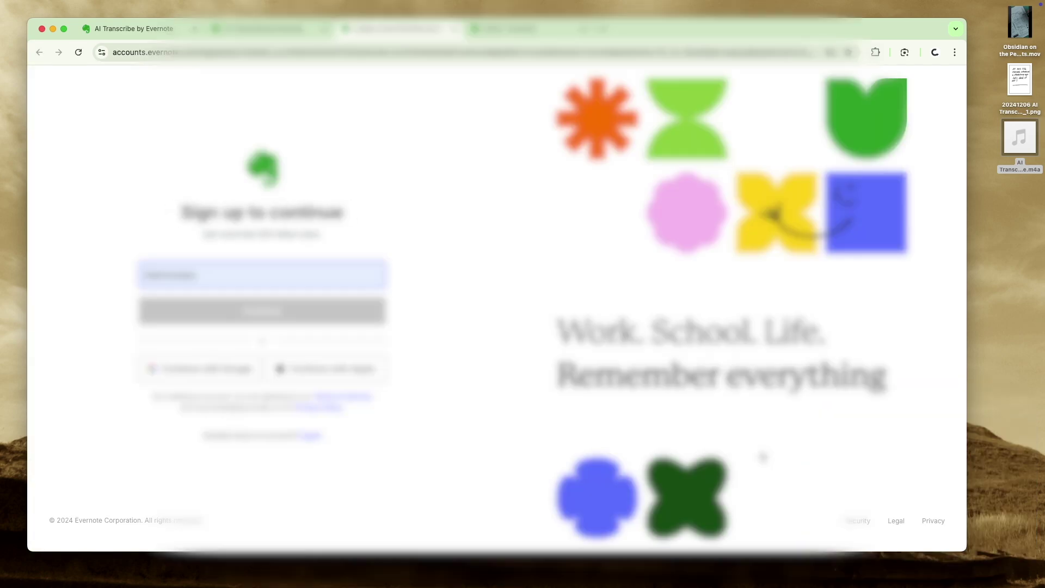
Switch to logging in with an existing account and continue with the entered e-mail.
left_click(315, 435)
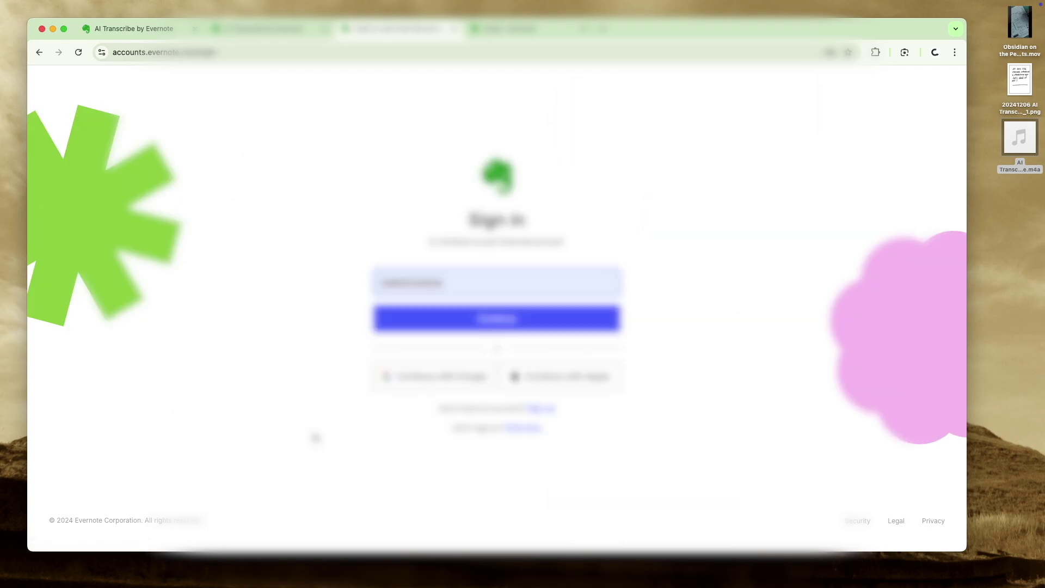
left_click(420, 319)
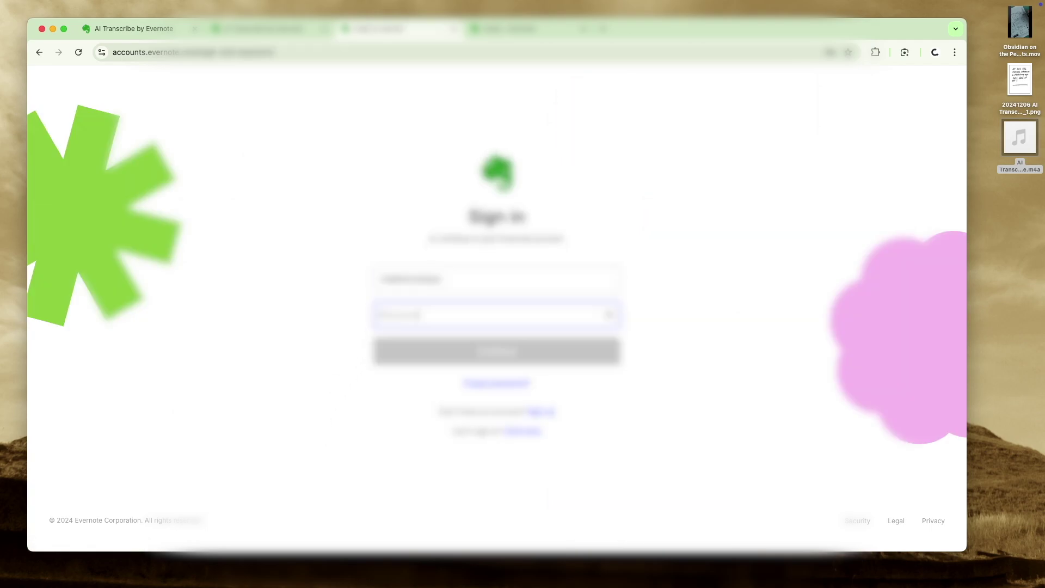